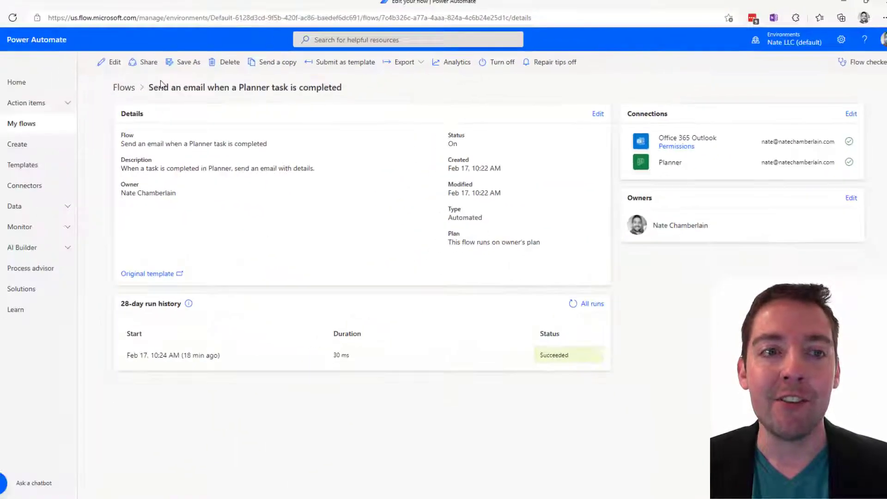
# - Open the 'Send an email when a Planner task is completed' flow for editing
pyautogui.click(144, 63)
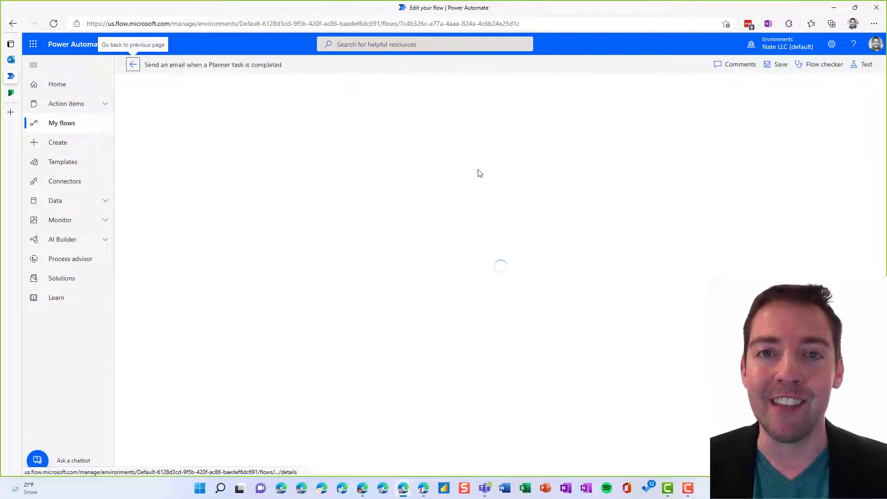
# - Cut all the text and dynamic content out of the Send an email (V2) body
pyautogui.click(450, 138)
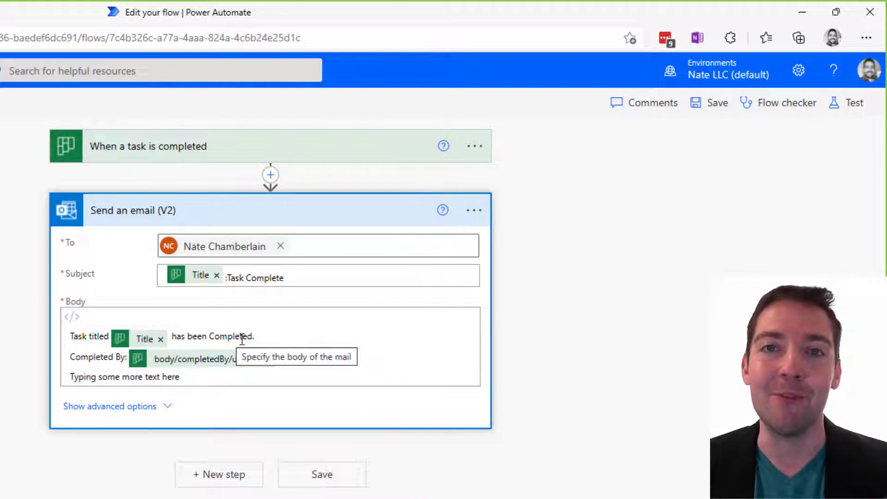
pyautogui.click(271, 336)
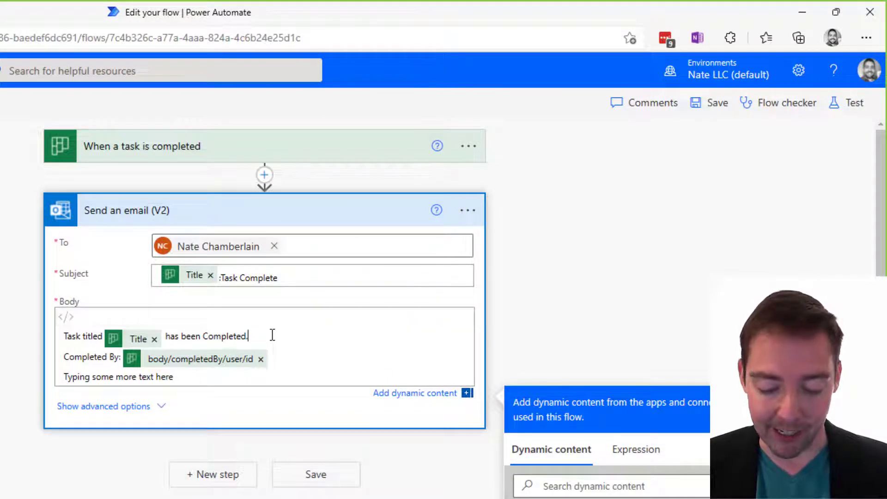
pyautogui.write('<br>')
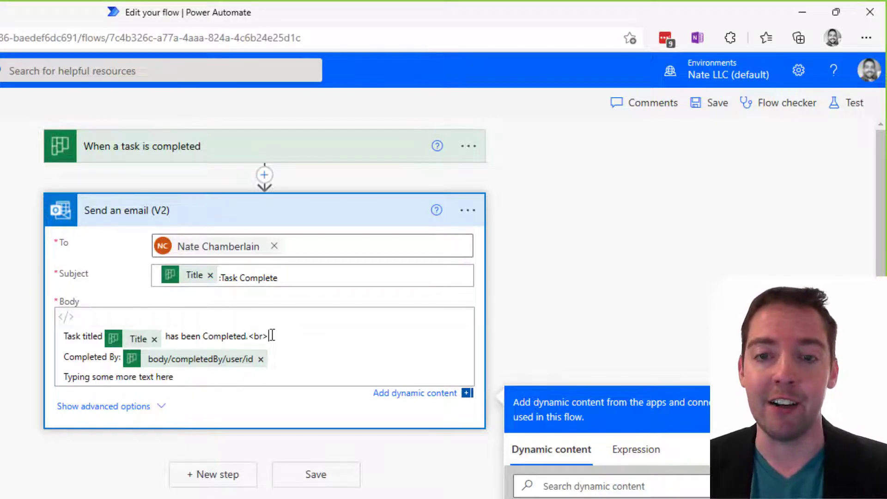
pyautogui.press('BackSpace')
pyautogui.press('BackSpace')
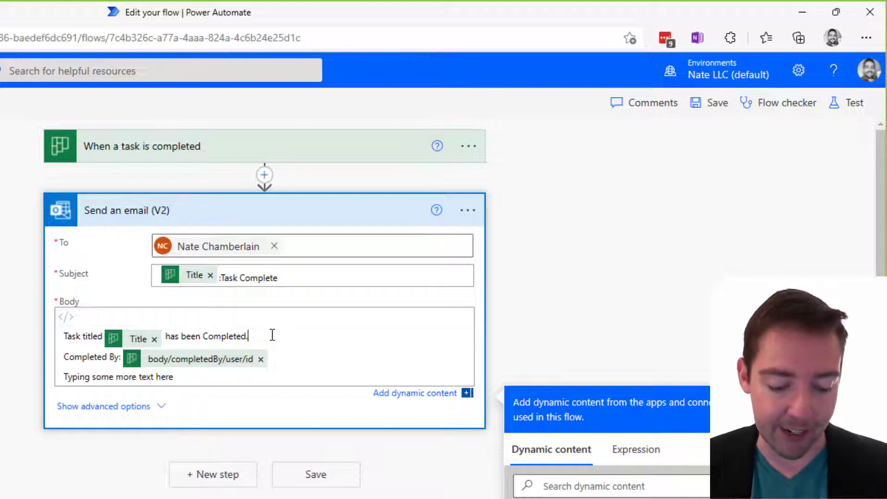
pyautogui.hotkey('ctrl', 'a')
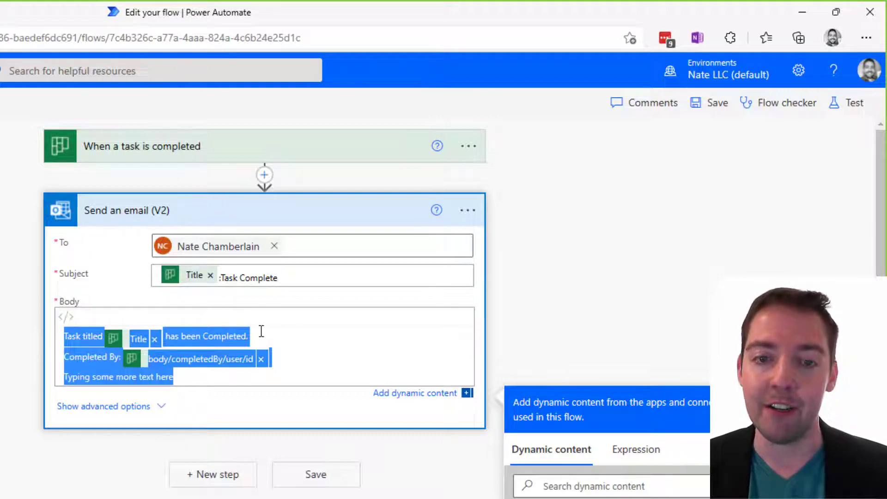
pyautogui.hotkey('ctrl', 'x')
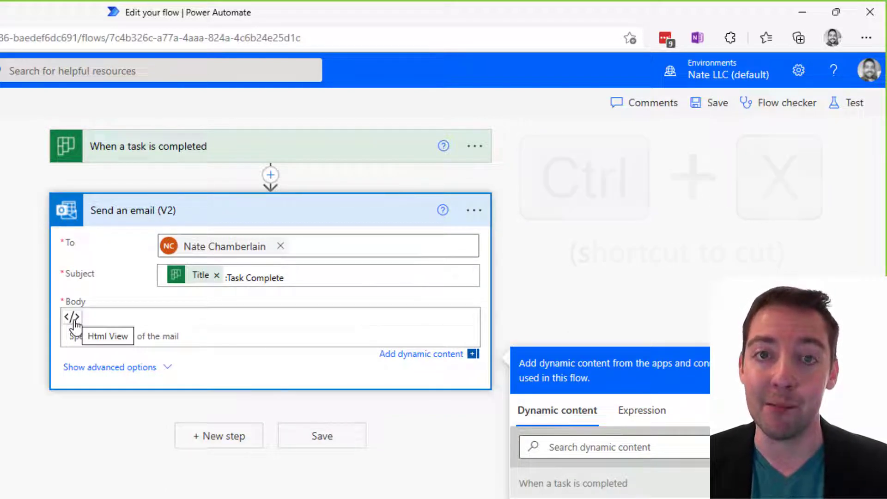
# - Switch the email body from HTML view to the rich-text editor and paste the message back
pyautogui.click(73, 319)
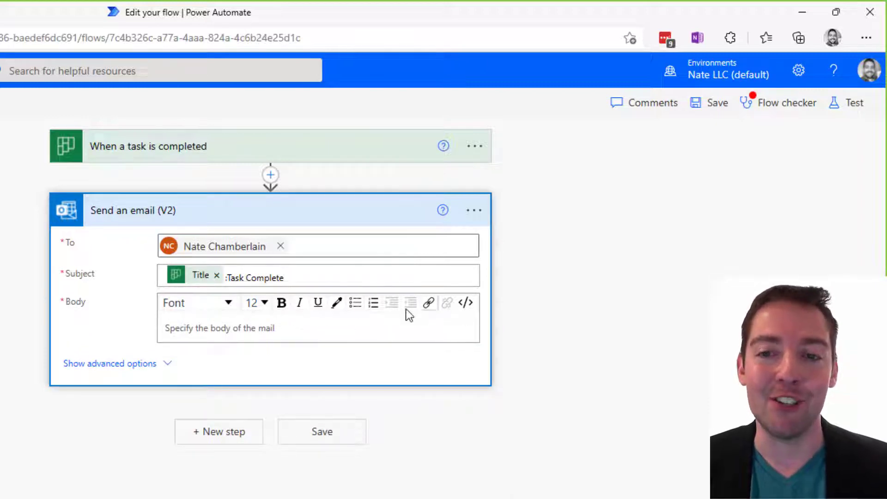
pyautogui.click(360, 328)
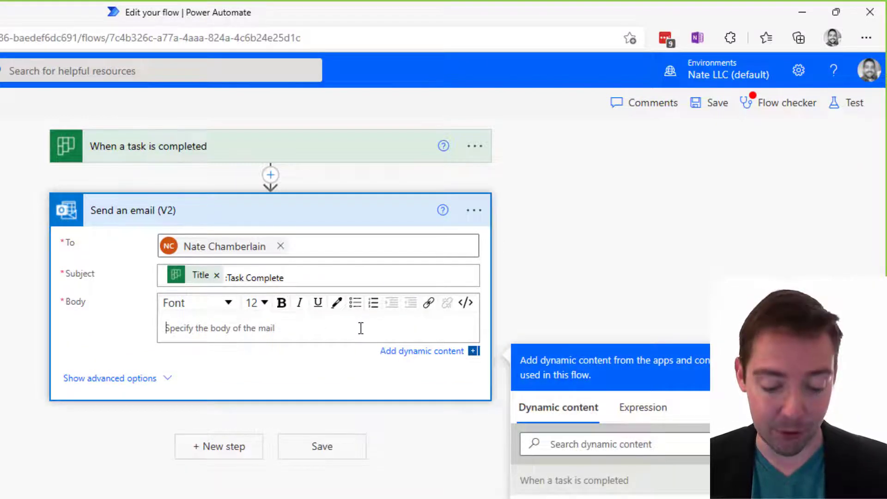
pyautogui.hotkey('ctrl', 'v')
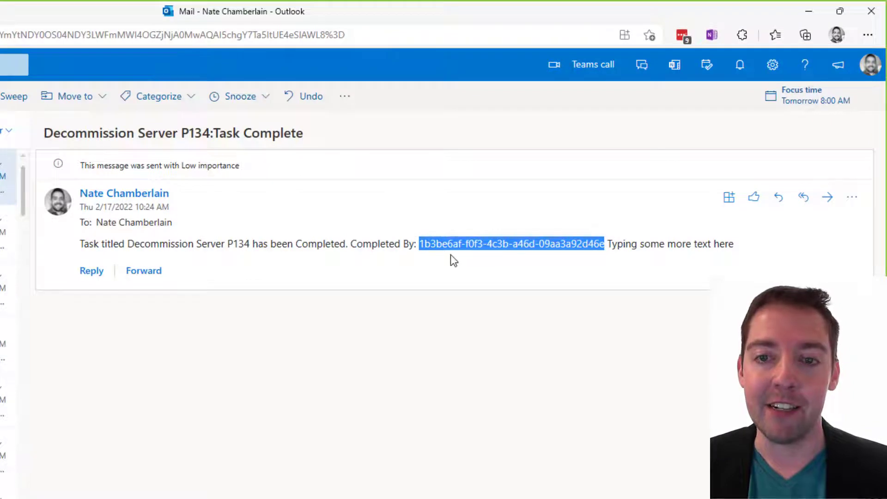
pyautogui.click(422, 243)
pyautogui.moveTo(421, 243); pyautogui.dragTo(607, 245)
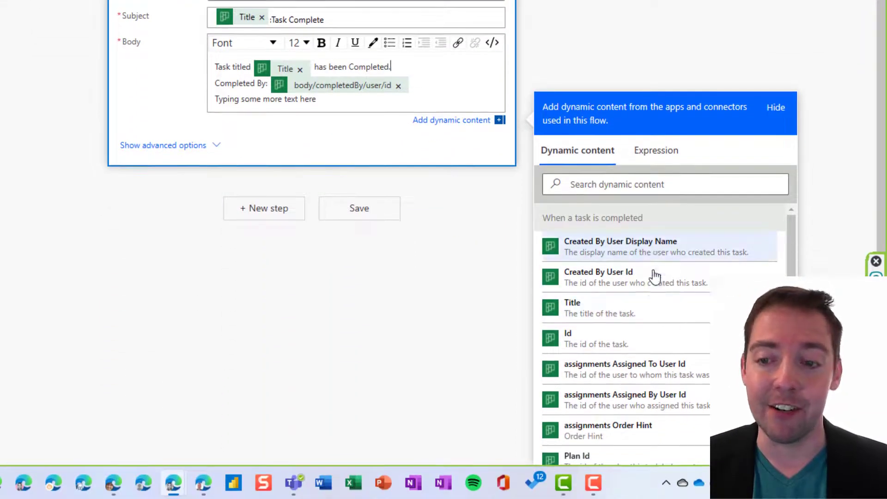
# - Delete the body/completedBy/user/id token so the body line reads just 'Completed By:'
pyautogui.click(644, 186)
pyautogui.write('complete')
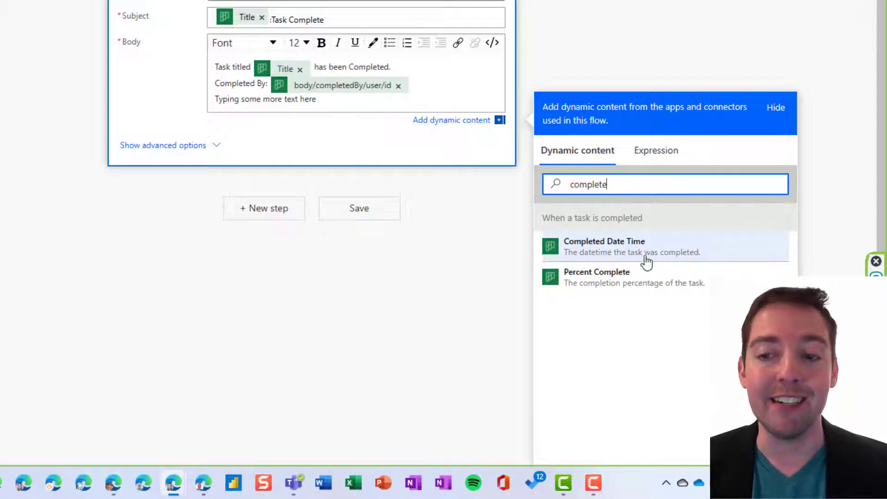
pyautogui.doubleClick(638, 188)
pyautogui.press('BackSpace')
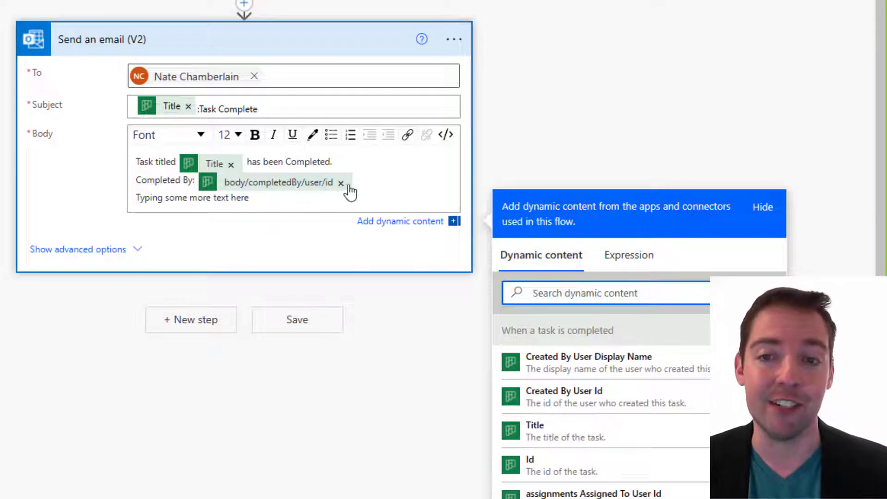
pyautogui.click(341, 184)
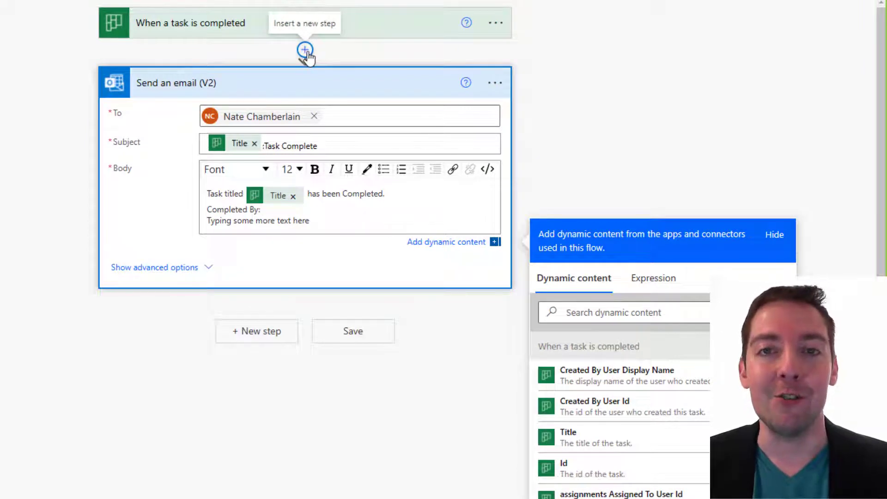
# - Insert a Get user profile (V2) action right after the Planner task-completed trigger
pyautogui.click(304, 50)
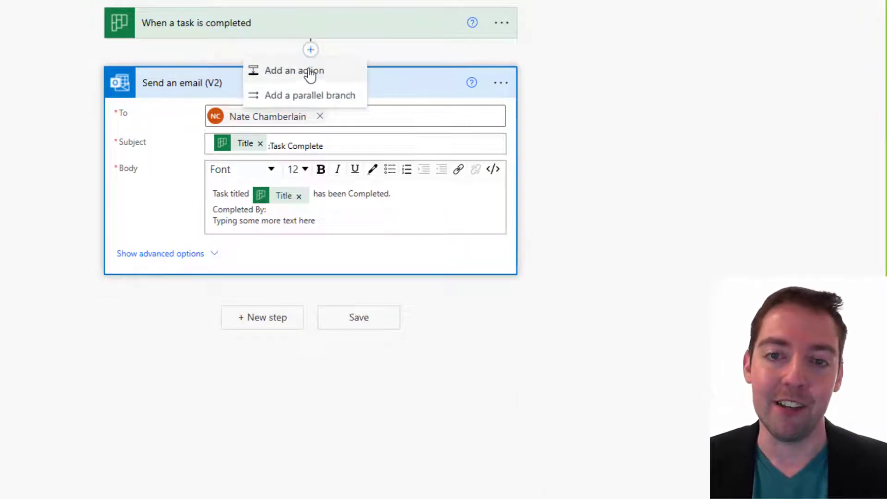
pyautogui.click(308, 72)
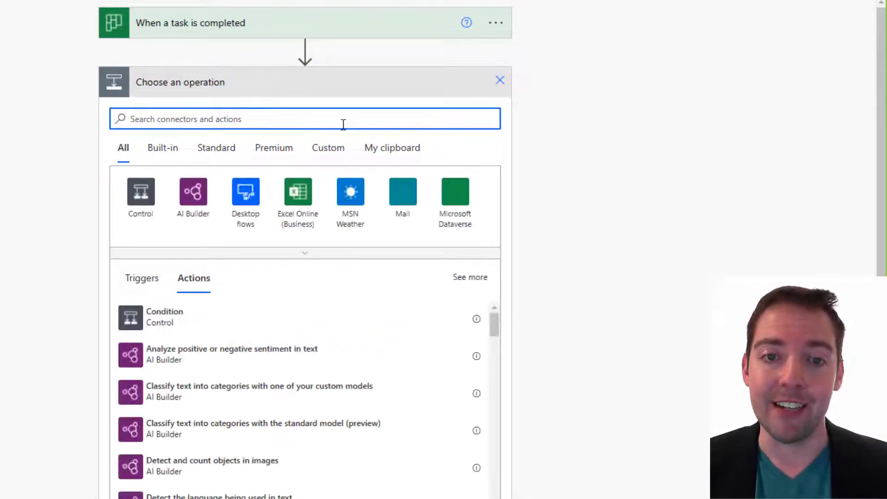
pyautogui.write('get user')
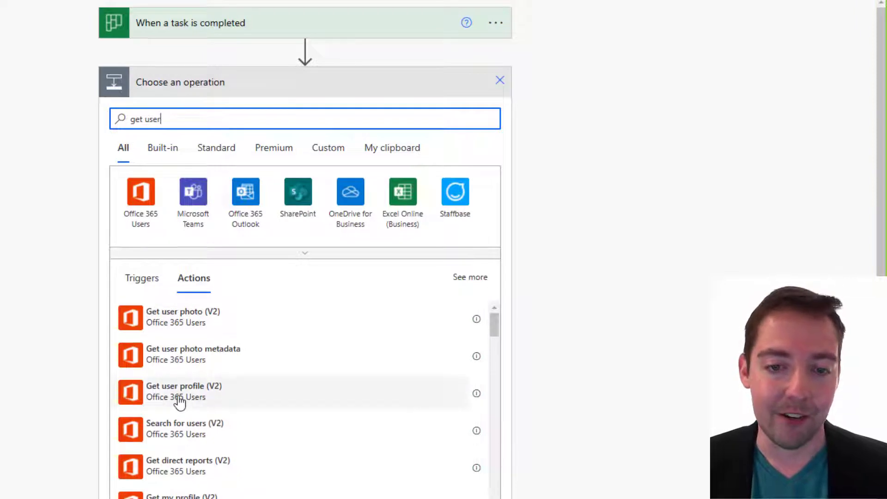
pyautogui.click(221, 396)
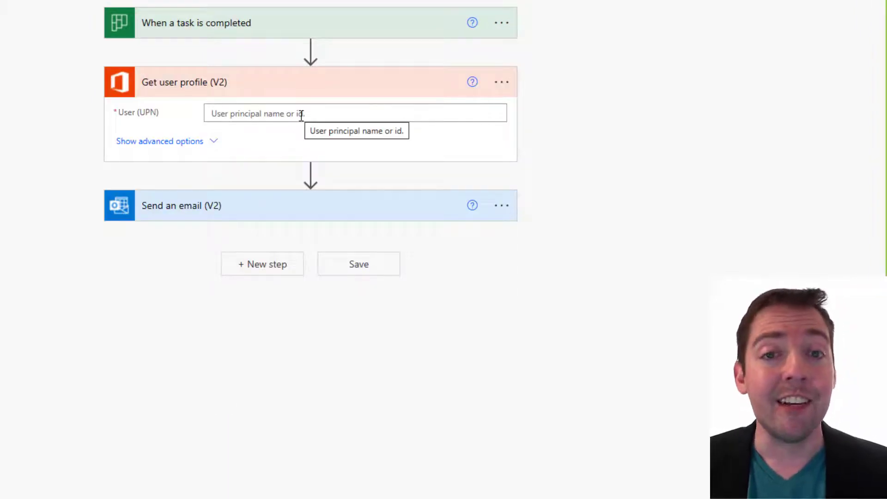
# - Set User (UPN) to the expression triggerOutputs()?['body/completedBy/user/id']
pyautogui.click(273, 108)
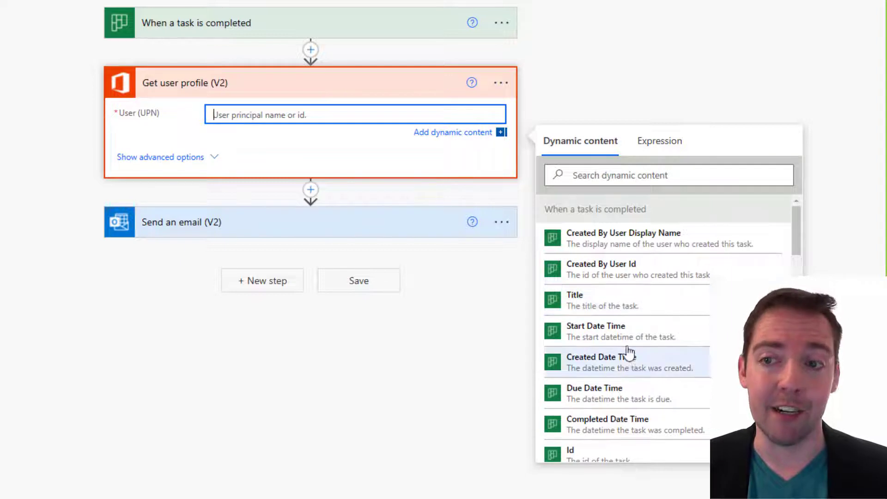
pyautogui.click(661, 147)
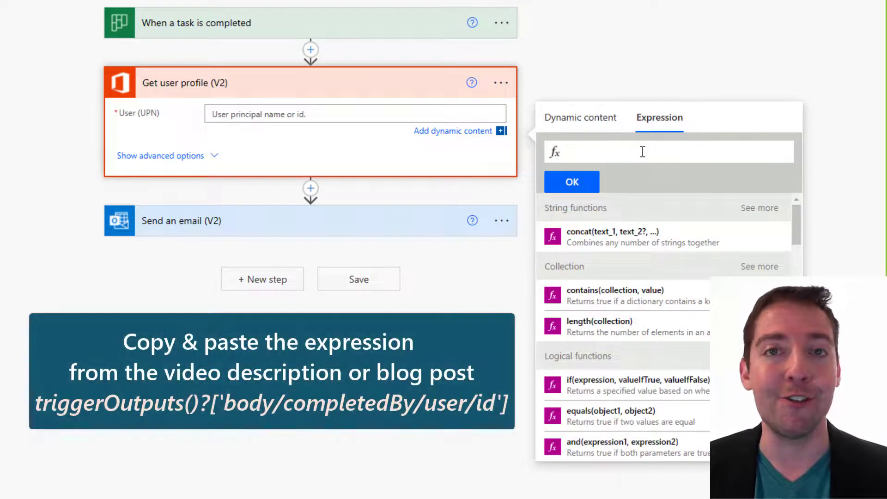
pyautogui.hotkey('ctrl', 'v')
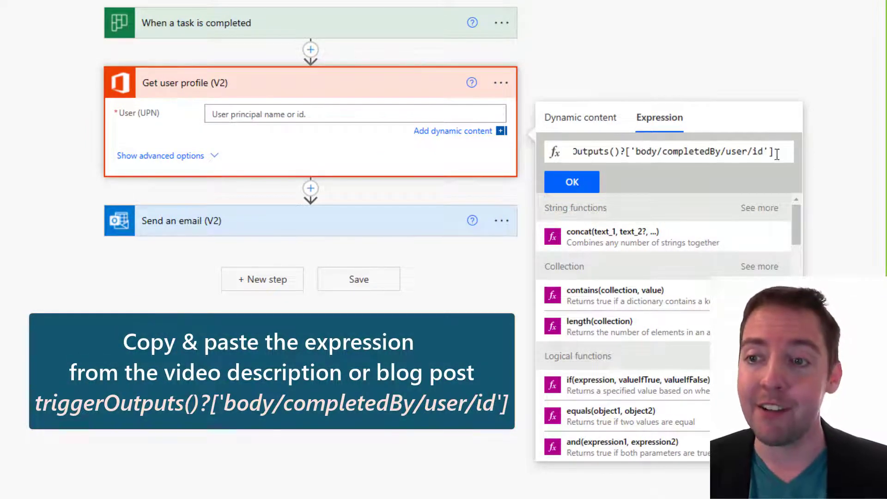
pyautogui.moveTo(778, 151); pyautogui.dragTo(552, 155)
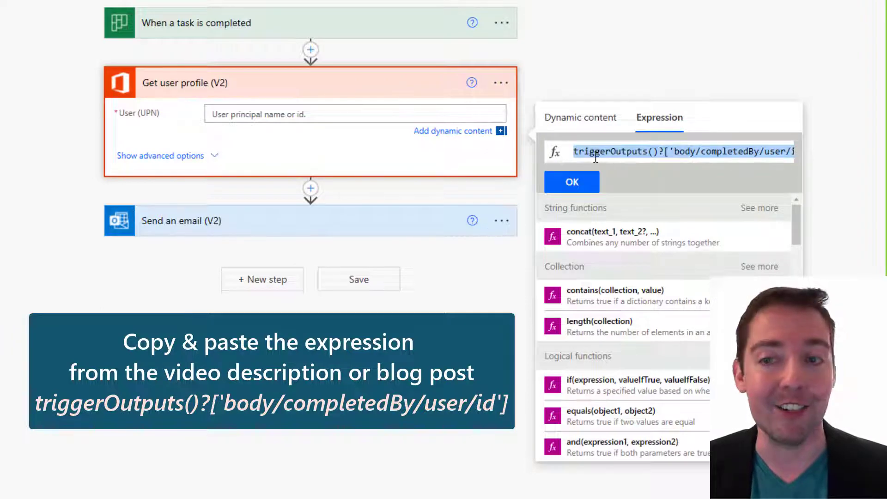
pyautogui.moveTo(701, 153); pyautogui.dragTo(827, 161)
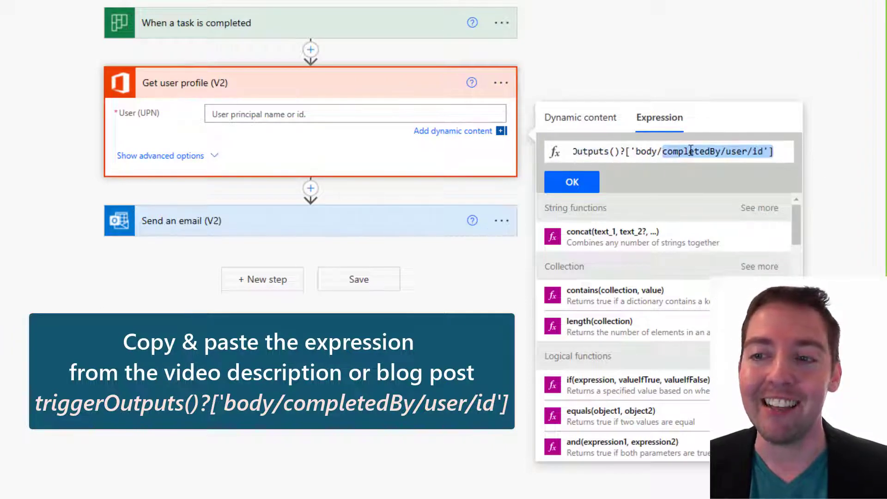
pyautogui.click(784, 153)
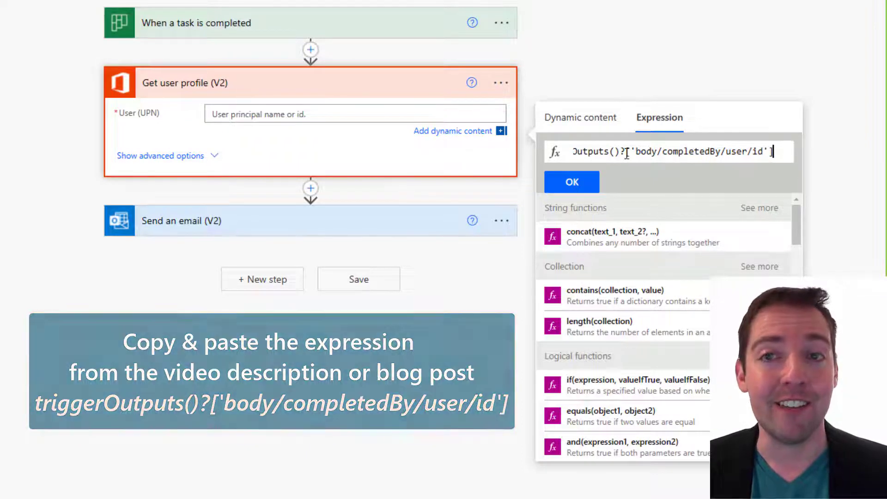
pyautogui.click(571, 183)
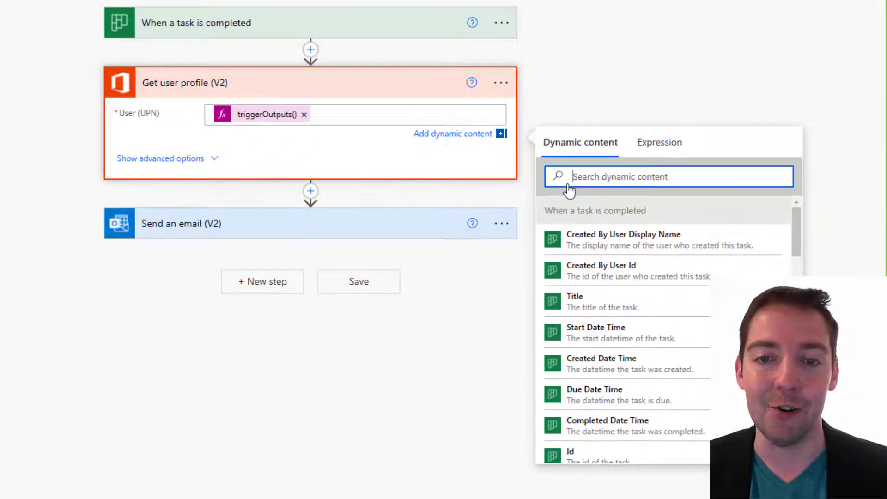
pyautogui.click(303, 233)
pyautogui.click(368, 326)
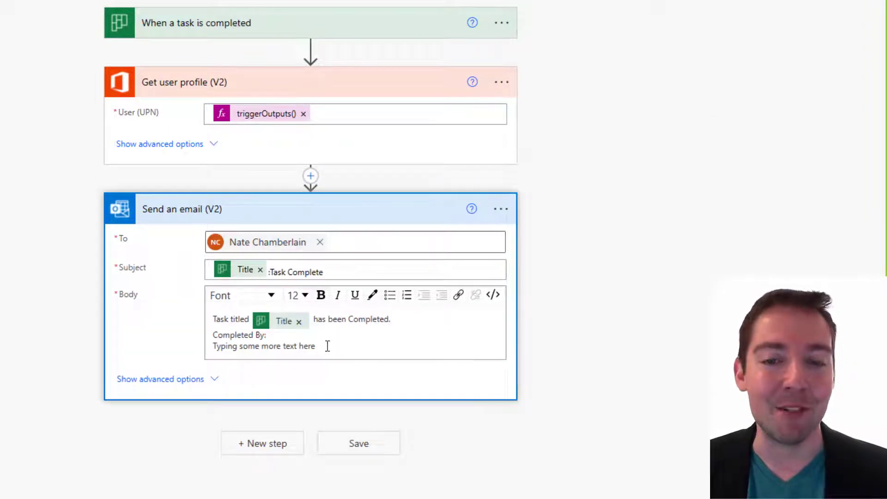
# - Insert the looked-up user's Display Name after 'Completed By:' in the email body
pyautogui.click(270, 347)
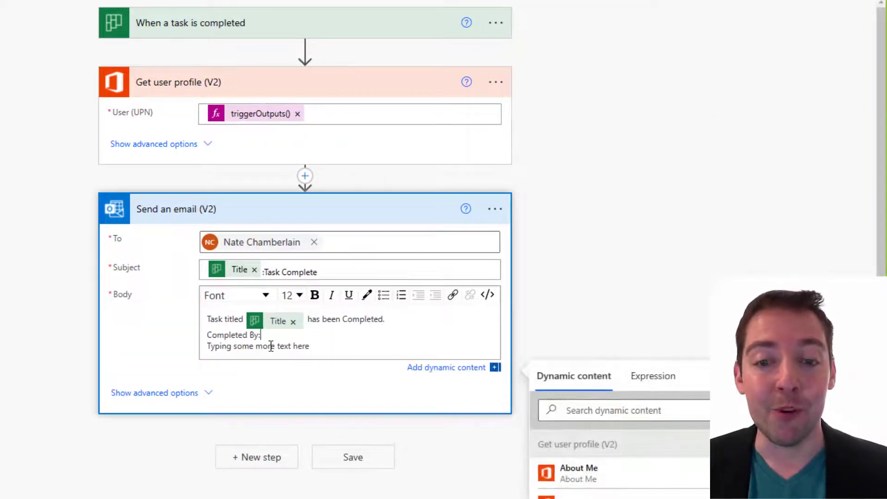
pyautogui.click(284, 333)
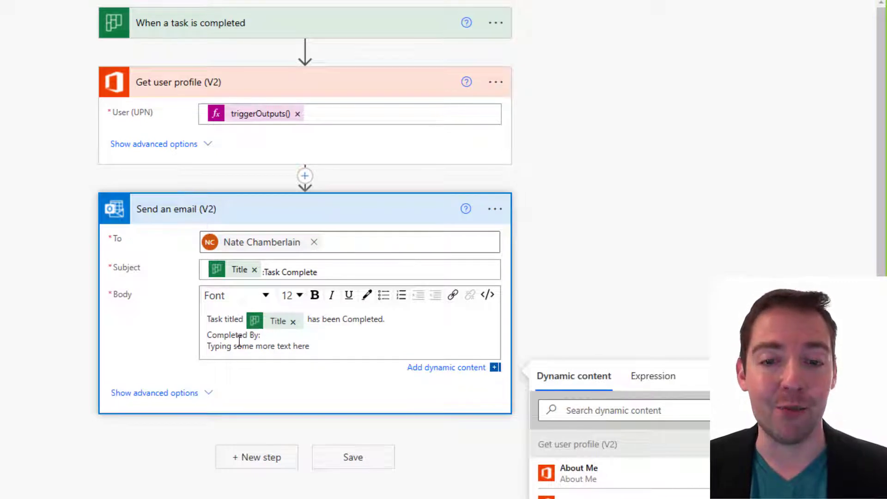
pyautogui.scroll(-5, 662, 303)
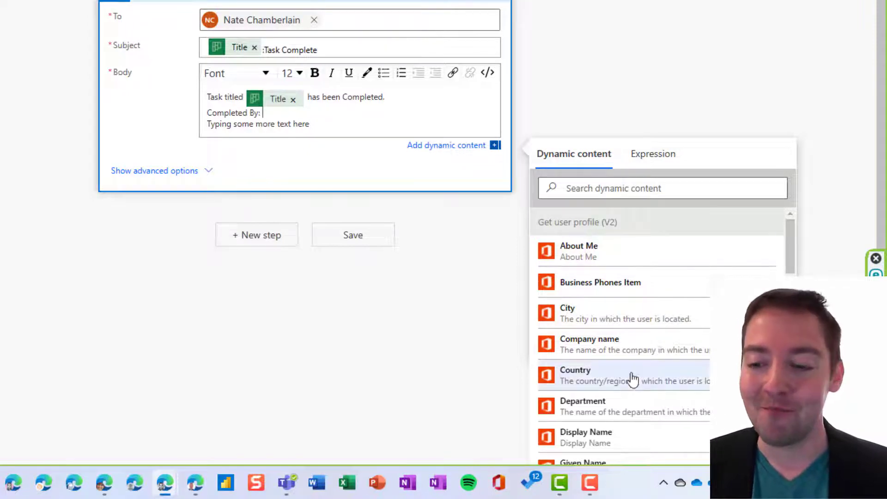
pyautogui.click(613, 443)
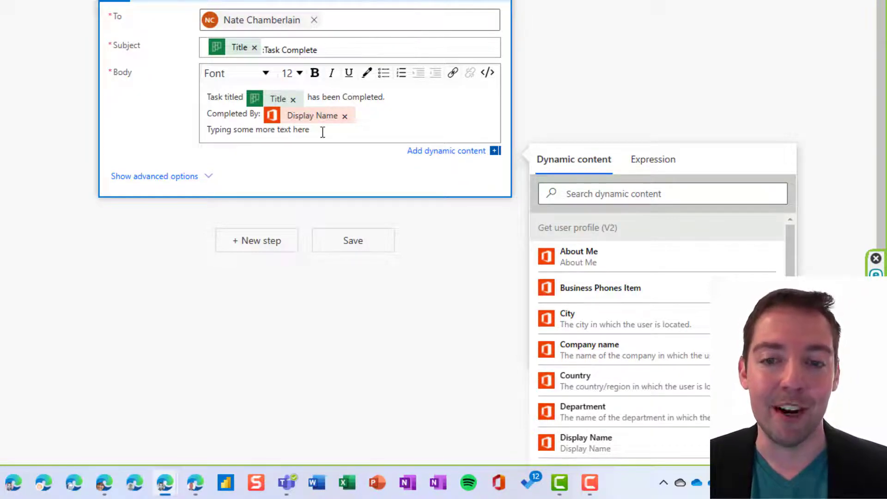
# - Delete the 'Typing some more text here' placeholder line from the body
pyautogui.moveTo(322, 132); pyautogui.dragTo(203, 130)
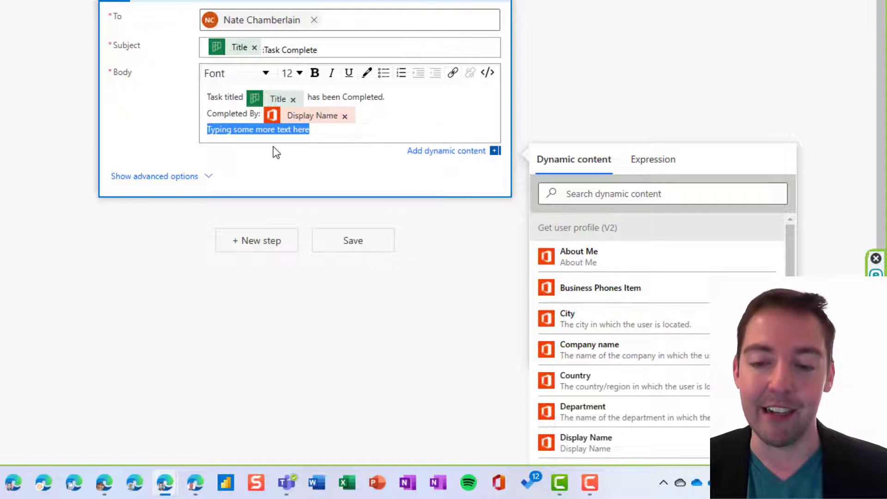
pyautogui.scroll(-15, 656, 241)
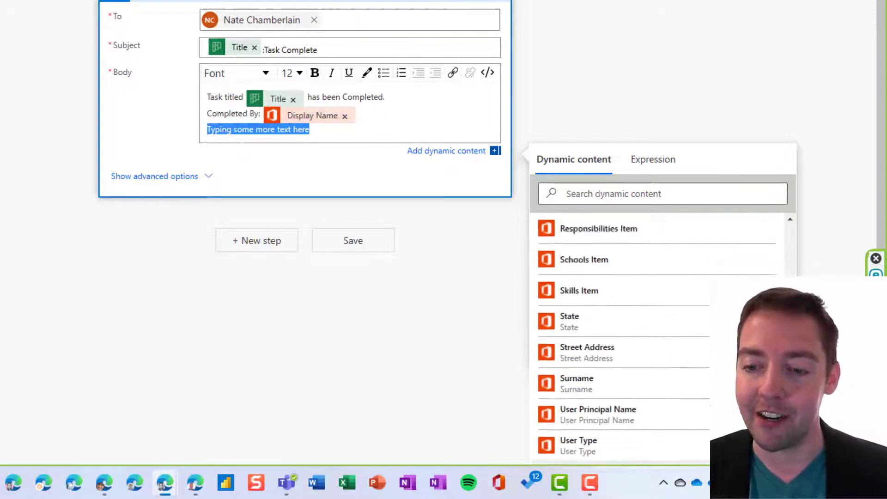
pyautogui.scroll(-2, 663, 287)
pyautogui.press('BackSpace')
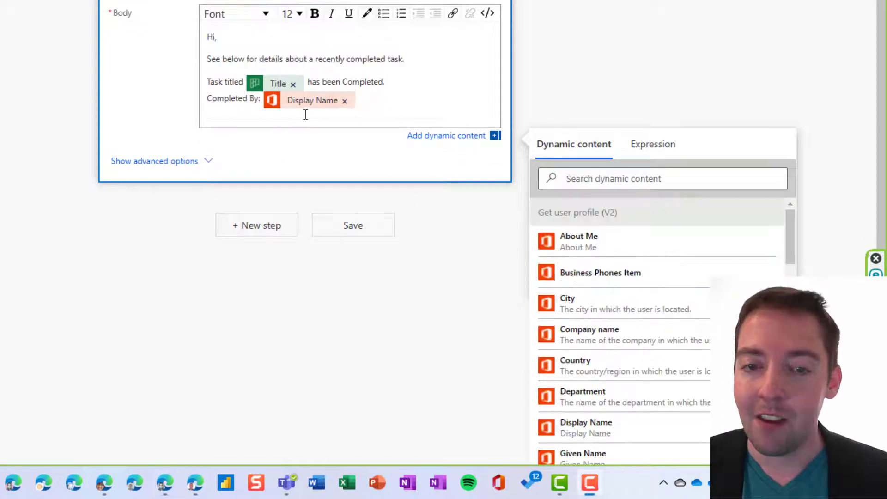
# - Add a 'Completed date/time' line followed by the trigger's Completed Date Time token
pyautogui.write('Com')
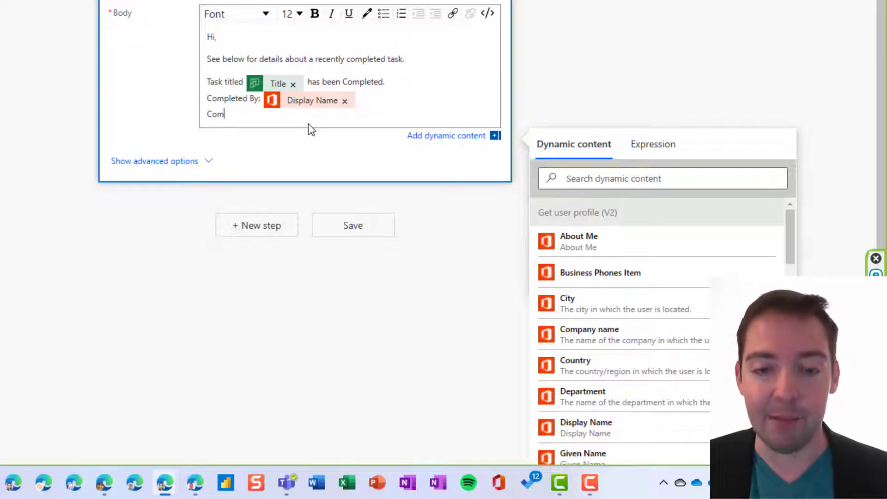
pyautogui.write('pleted date/time:')
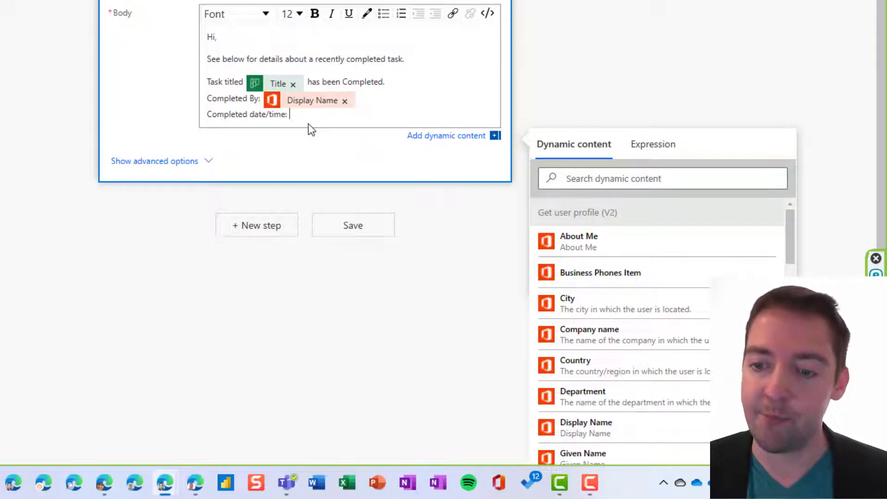
pyautogui.click(616, 183)
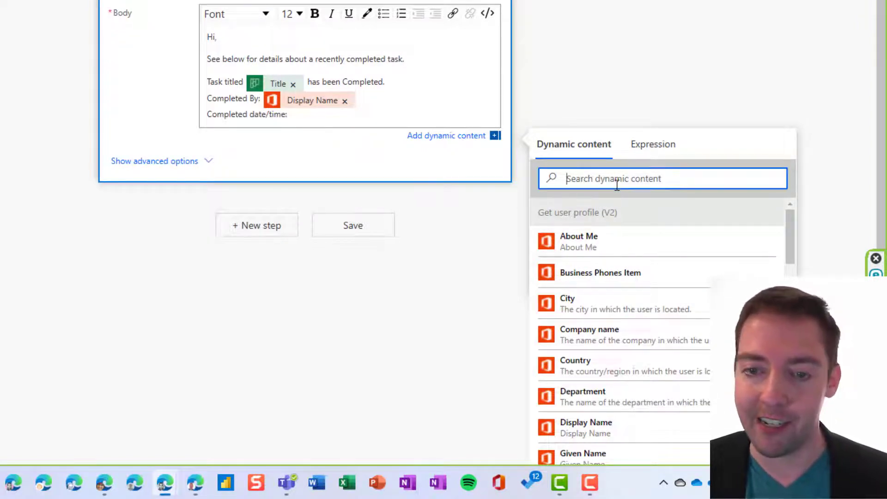
pyautogui.write('complete')
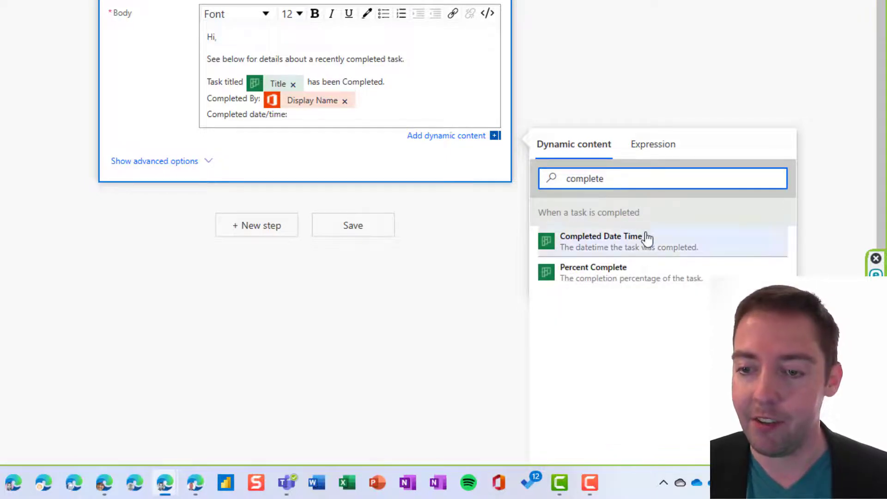
pyautogui.click(645, 238)
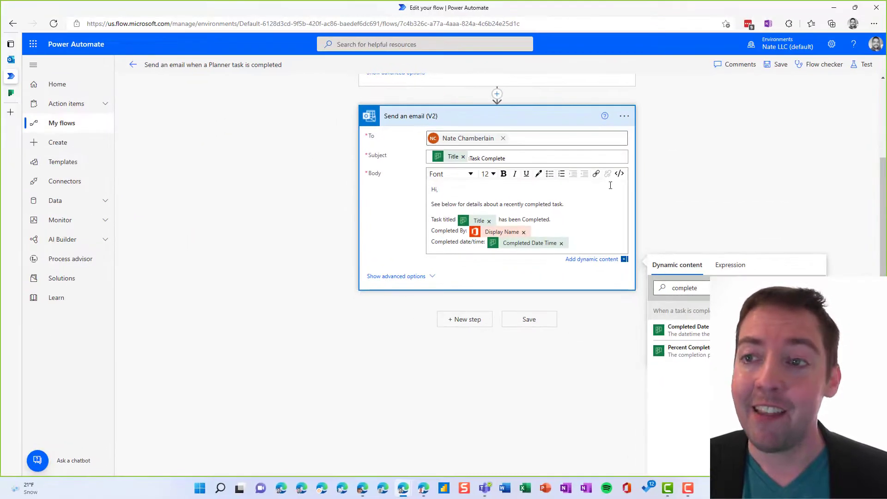
# - Save the flow and test it with the most recently used trigger
pyautogui.click(778, 65)
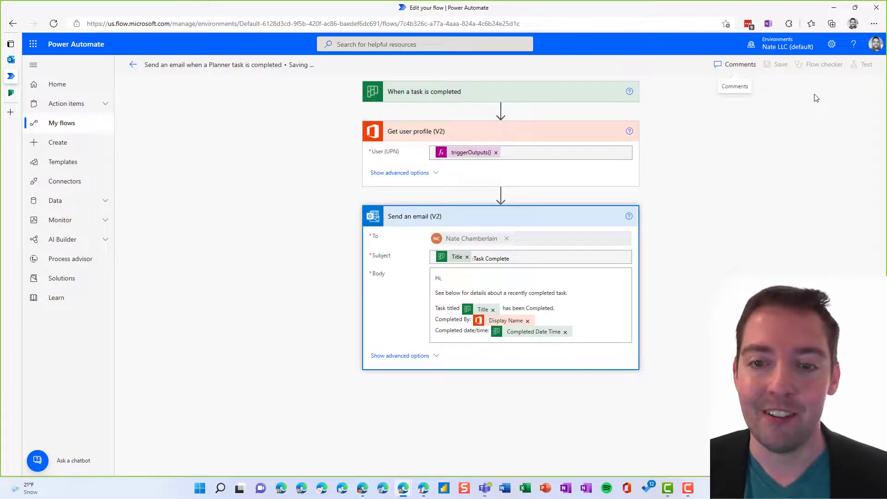
pyautogui.click(862, 65)
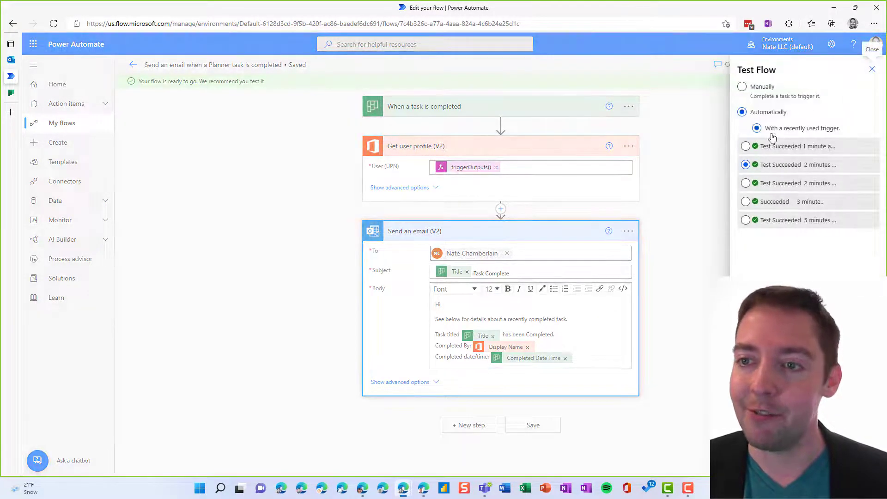
pyautogui.click(767, 147)
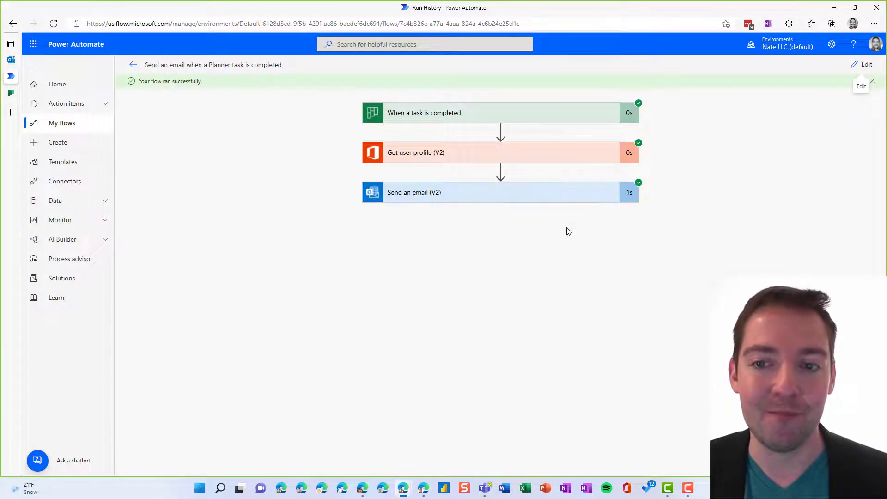
# - Check the Test:Task Complete email shows the completer's display name and completion date/time
pyautogui.click(13, 62)
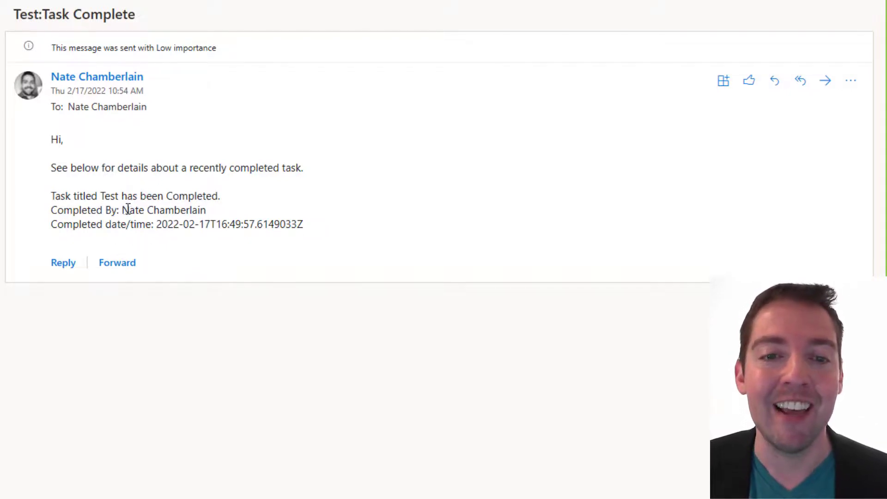
pyautogui.moveTo(123, 210); pyautogui.dragTo(207, 212)
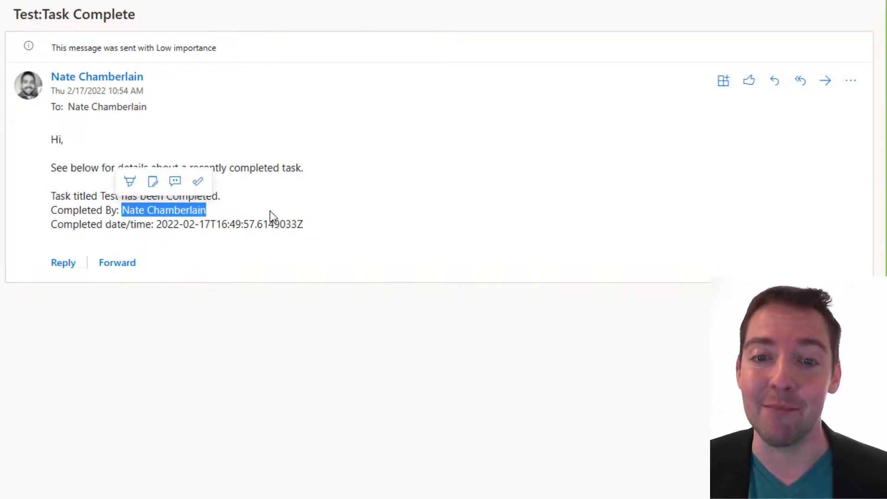
pyautogui.click(337, 215)
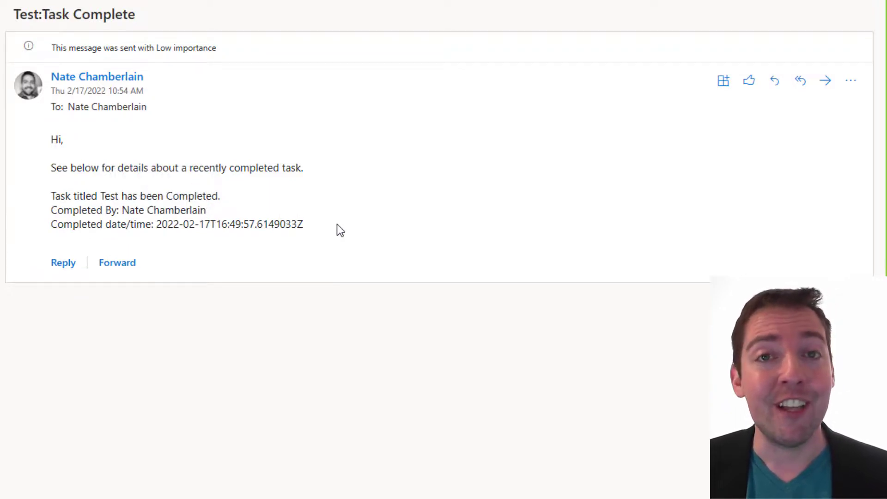